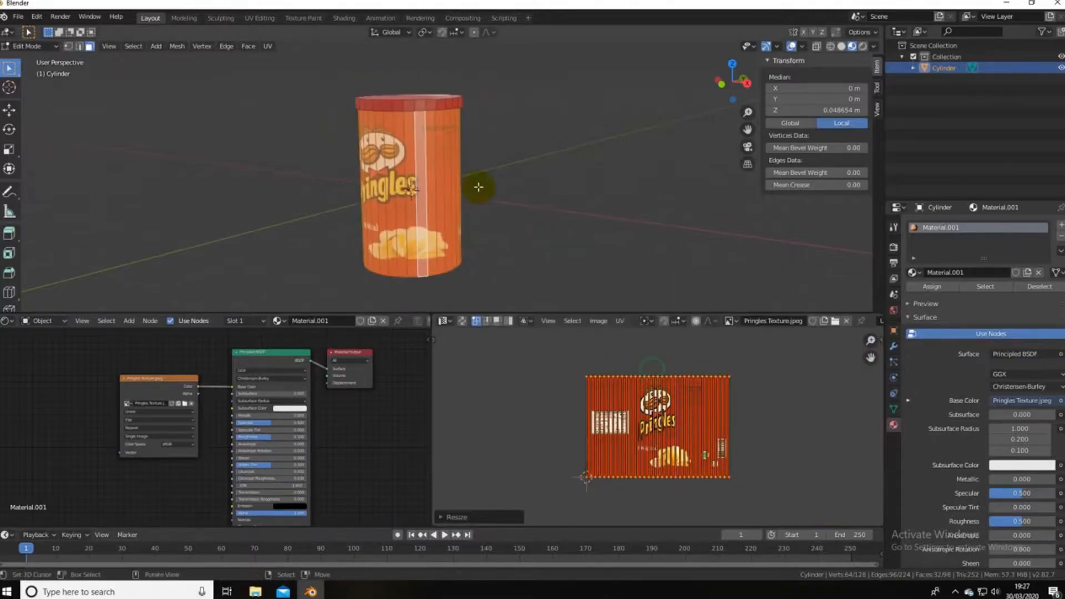
middle_click_drag(368, 188, 416, 122)
key("Tab")
left_click(452, 189)
key("g")
key("z")
middle_click_drag(452, 189, 482, 267)
left_click(422, 206)
Select the faces of the can's lid and assign them a new second material
scroll(461, 111, "up", 4)
key("alt+a")
left_click(444, 88)
left_click(487, 119, "alt+shift")
left_click(487, 119, "alt+shift")
scroll(494, 222, "down", 2)
middle_click_drag(487, 125, 461, 65)
left_click(1061, 224)
left_click(932, 309)
left_click(987, 295)
Select the can's bottom face and assign it to a new third material slot
scroll(471, 194, "down", 5)
left_click(436, 195)
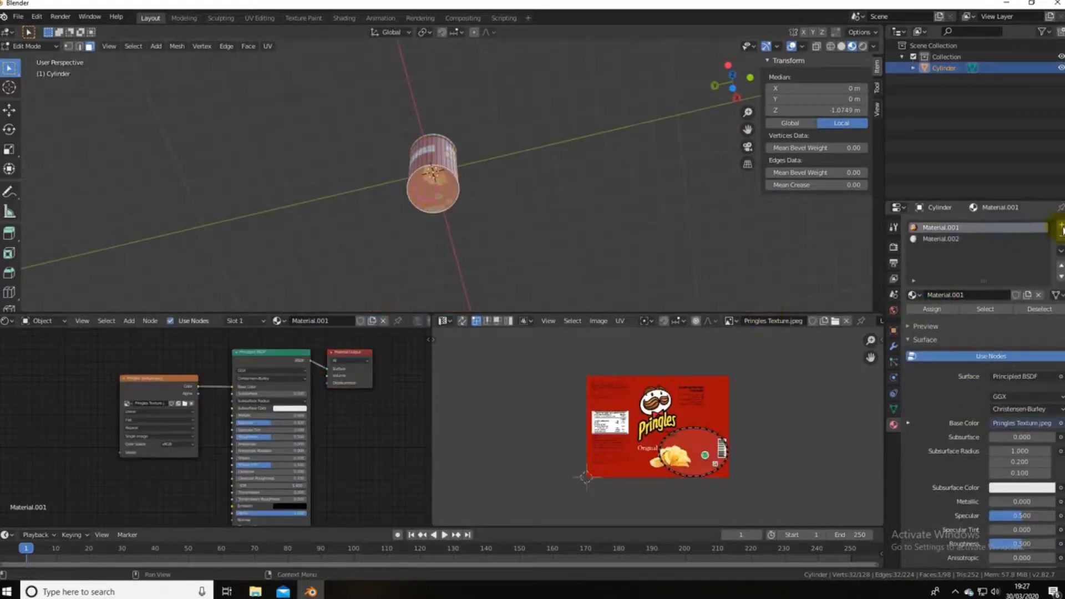
left_click(1061, 225)
left_click(924, 309)
Extrude the can's bottom face in place and scale it slightly inward to form a thin outer rim
scroll(464, 186, "up", 5)
middle_click_drag(452, 192, 471, 183)
scroll(477, 189, "up", 3)
middle_click_drag(508, 244, 535, 183, "shift")
key("e")
right_click(575, 194)
key("s")
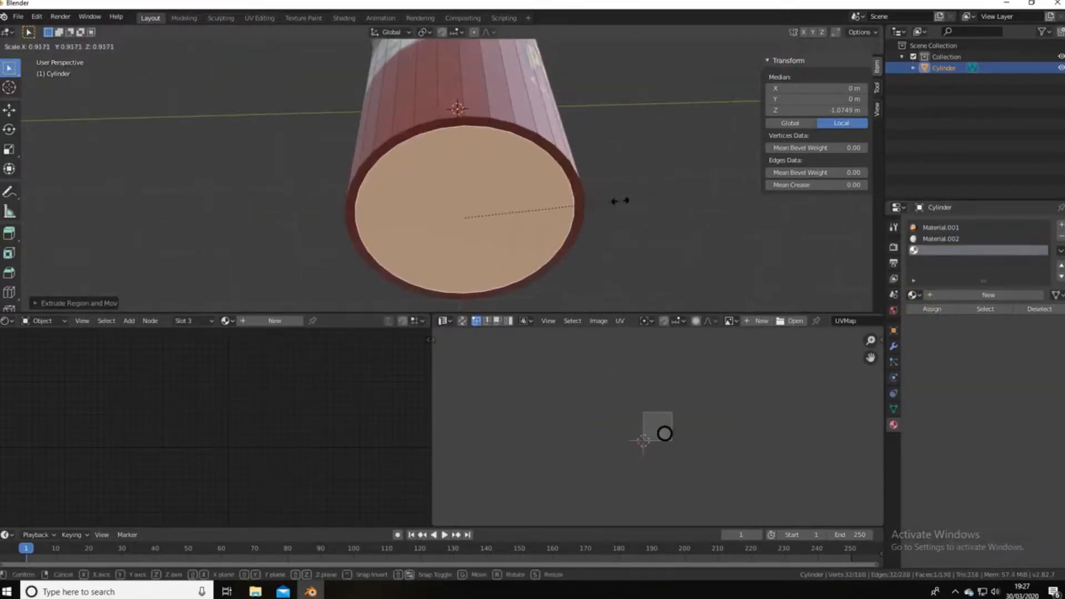
key("s")
left_click(635, 218)
Extrude the inner bottom face again and scale it inward to form a second ring
key("e")
key("s")
left_click(638, 232)
key("Tab")
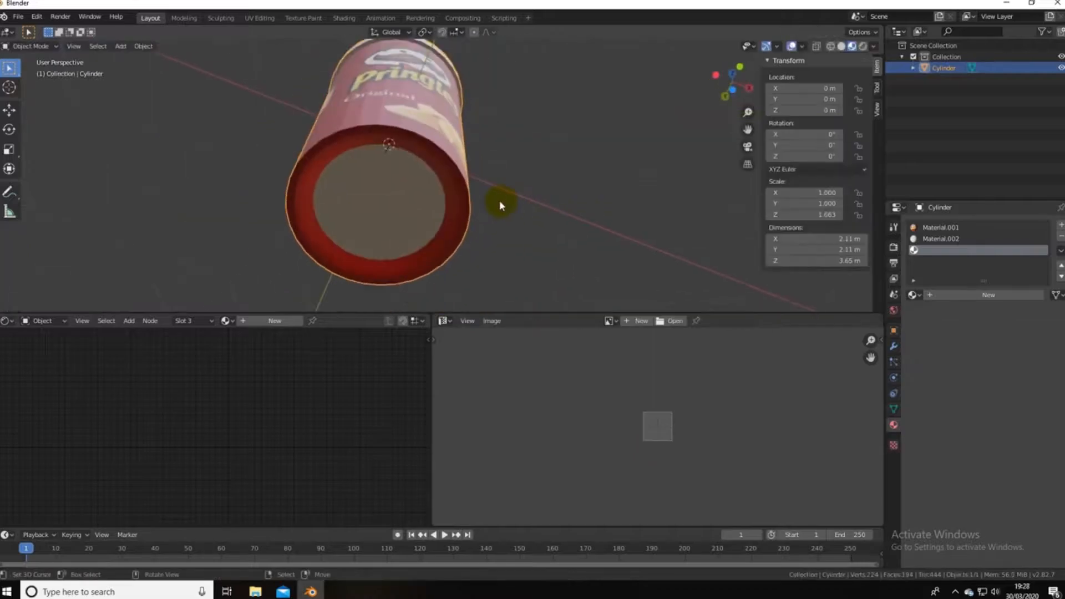
Add the bottom's ring faces to the third material slot and create a new material in it
key("Tab")
left_click(469, 126, "alt+shift")
left_click(469, 126, "alt+shift")
left_click(942, 310)
left_click(988, 295)
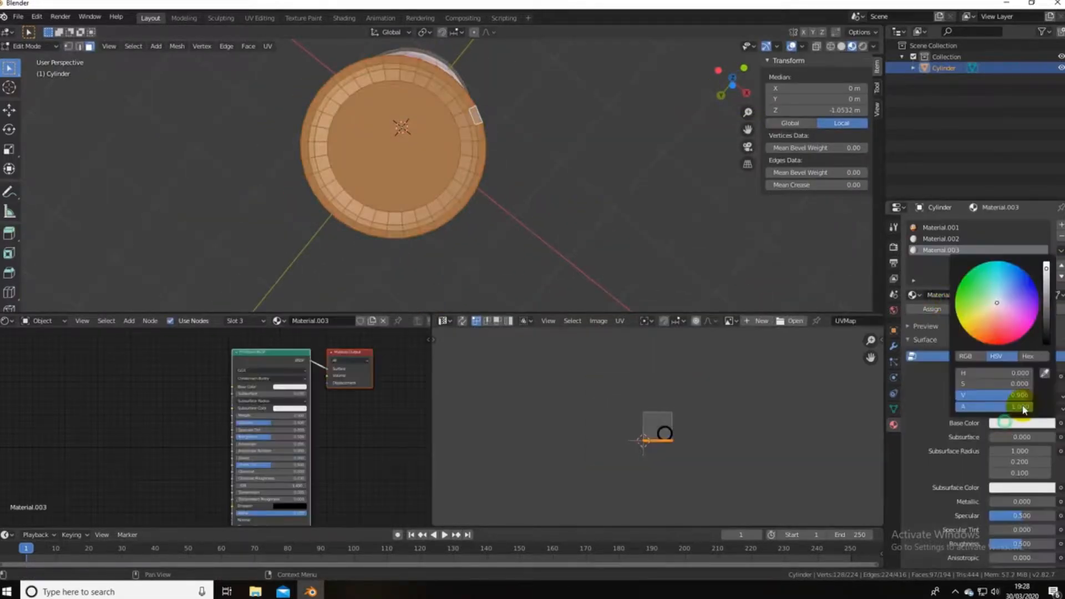
Make the bottom's material metallic by raising its Metallic value and lowering its Roughness
left_click(1007, 425)
scroll(328, 400, "up", 2)
left_click_drag(299, 382, 383, 382)
left_click_drag(338, 412, 325, 412)
Set the can label material's Metallic to 0.655 and Roughness to 0.391
scroll(410, 194, "down", 3)
middle_click_drag(412, 195, 415, 237)
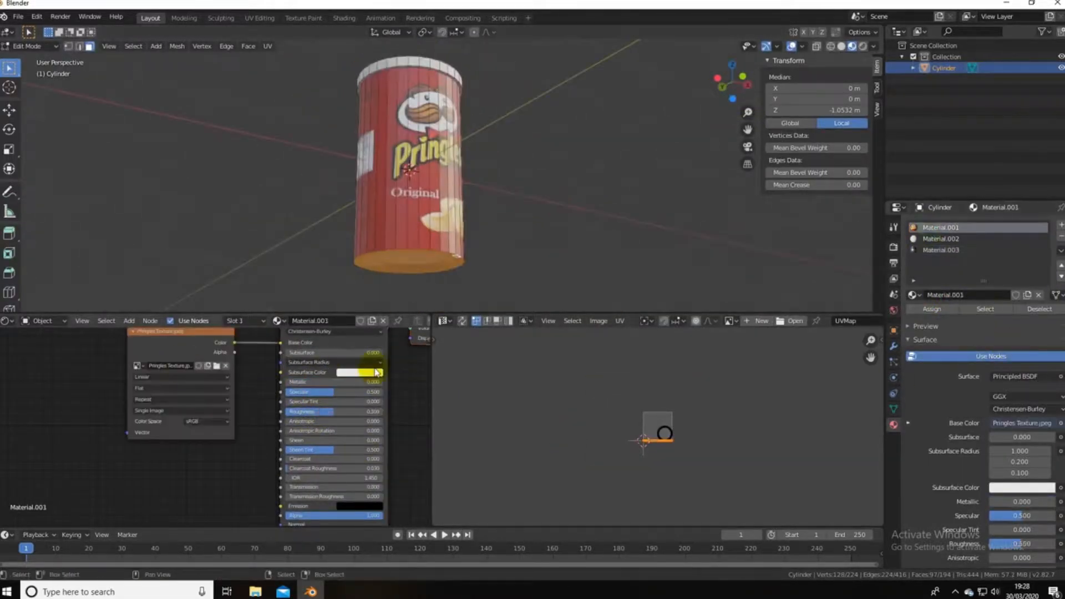
left_click_drag(321, 412, 322, 412)
Shade the can smooth in Object Mode and add an Edge Split modifier to it
key("Tab")
left_click(144, 46)
left_click(171, 272)
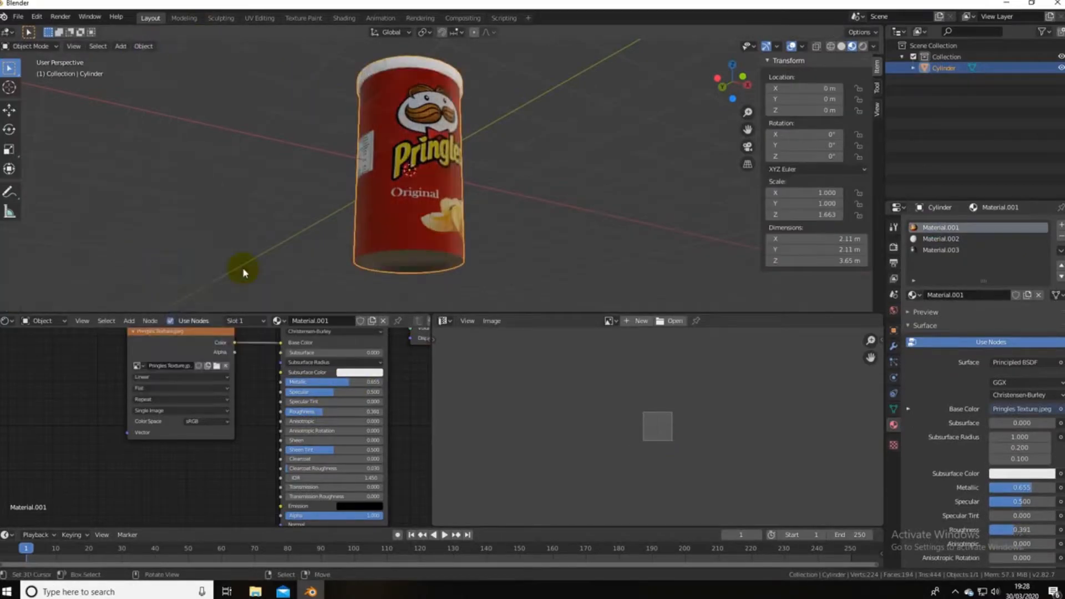
left_click(893, 347)
left_click(944, 225)
left_click(855, 312)
Raise the can to Z 1.7842 m so it stands on the ground, and move it along X away from the origin
mouse_move(449, 125)
middle_mouse_down()
mouse_move(397, 152)
mouse_move(439, 180)
mouse_move(447, 111)
middle_mouse_up()
scroll(439, 177, "down", 3)
right_click(452, 152)
key("g")
key("z")
left_click(434, 169)
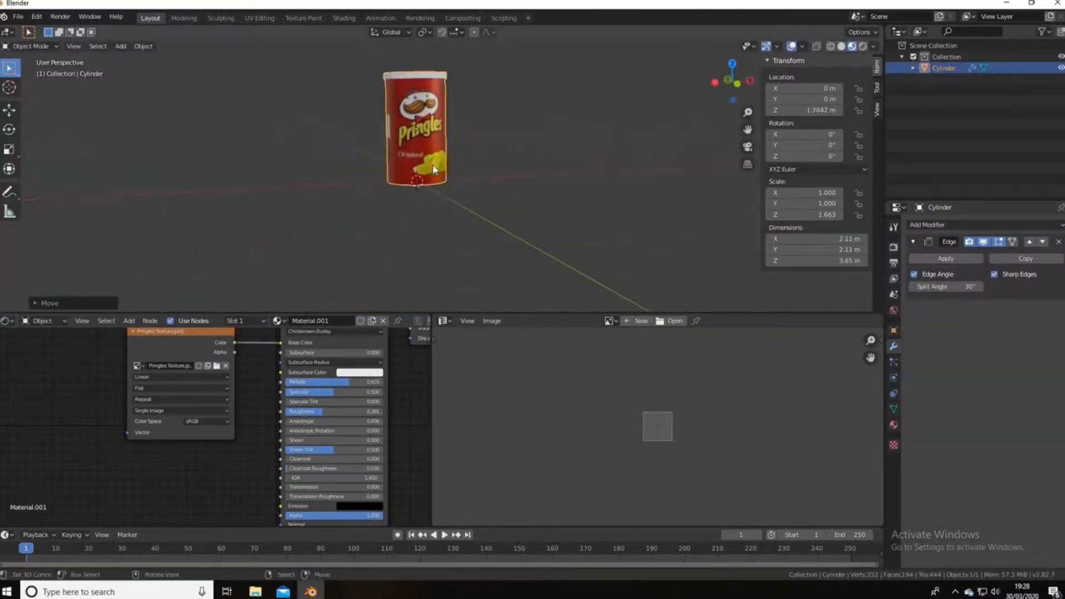
middle_click_drag(465, 186, 441, 189)
key("g")
key("x")
left_click(335, 192)
Add a cube at the world origin and move its geometry up along Z so its base rests on the ground
key("shift+a")
left_click(479, 165)
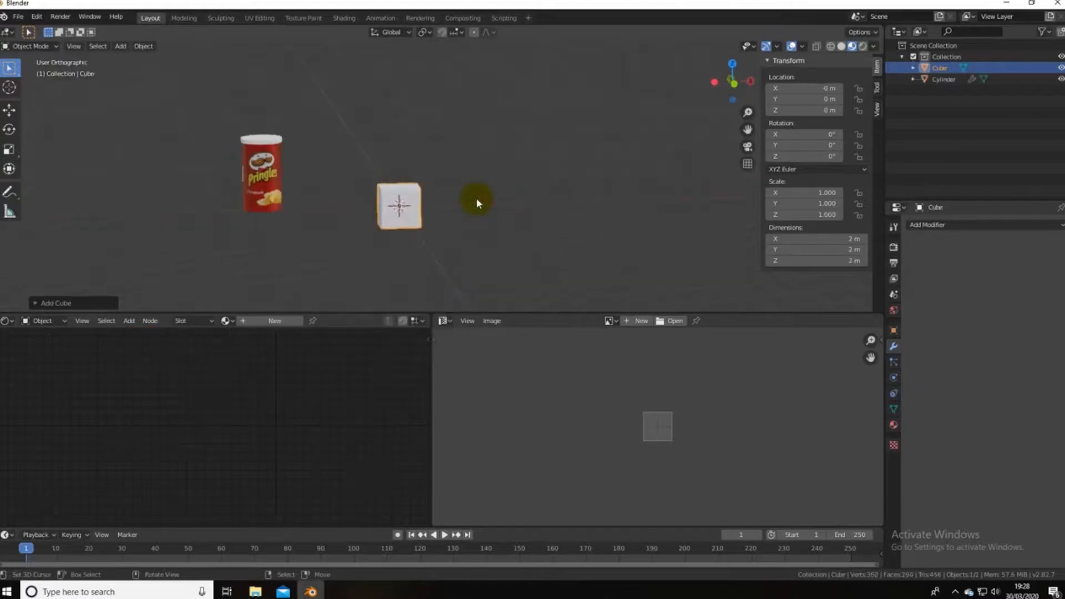
key("KP_1")
key("Tab")
scroll(388, 222, "up", 4)
key("g")
key("z")
left_click(371, 185)
scroll(377, 186, "down", 5)
Scale the cube up uniformly to about the height of the can
key("Tab")
key("s")
left_click(502, 200)
Move the can along X back to the near side of the cube
right_click(292, 168)
key("g")
key("x")
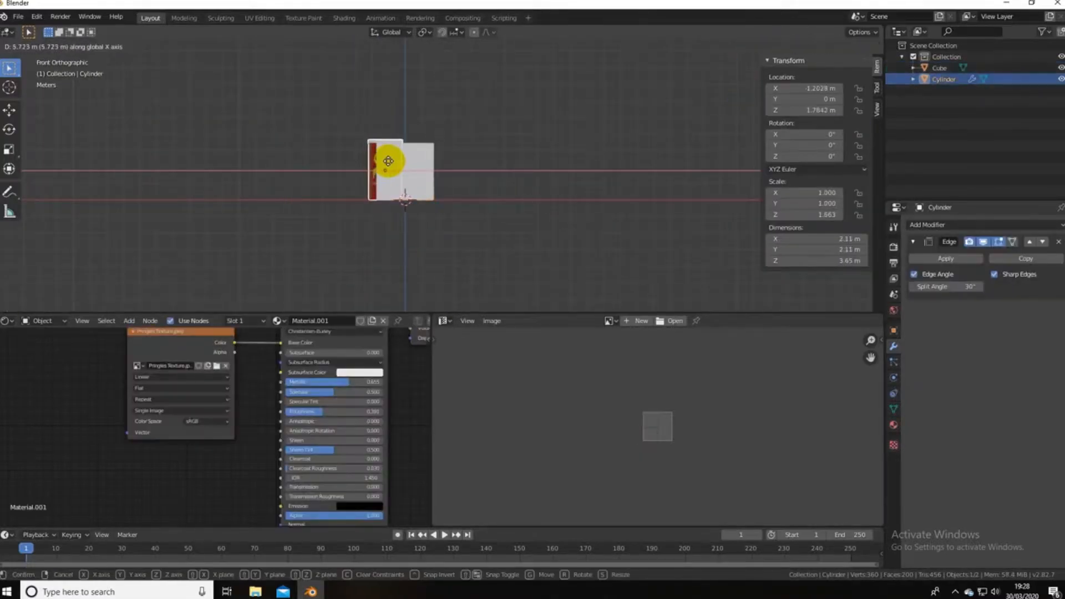
left_click(388, 159)
Duplicate the can twice along Y and adjust the last copy's spacing to form a row of three
middle_click_drag(413, 178, 588, 277)
key("shift+d")
key("y")
left_click(563, 267)
middle_click_drag(516, 206, 562, 159)
key("shift+d")
key("y")
left_click(624, 183)
middle_click_drag(623, 183, 638, 133)
key("g")
key("y")
left_click(651, 216)
Select all three cans, duplicate the row along X, and adjust it to sit directly beside the first row
right_click(439, 167, "shift")
right_click(278, 166, "shift")
middle_click_drag(277, 166, 491, 214)
key("shift+d")
key("x")
left_click(374, 204)
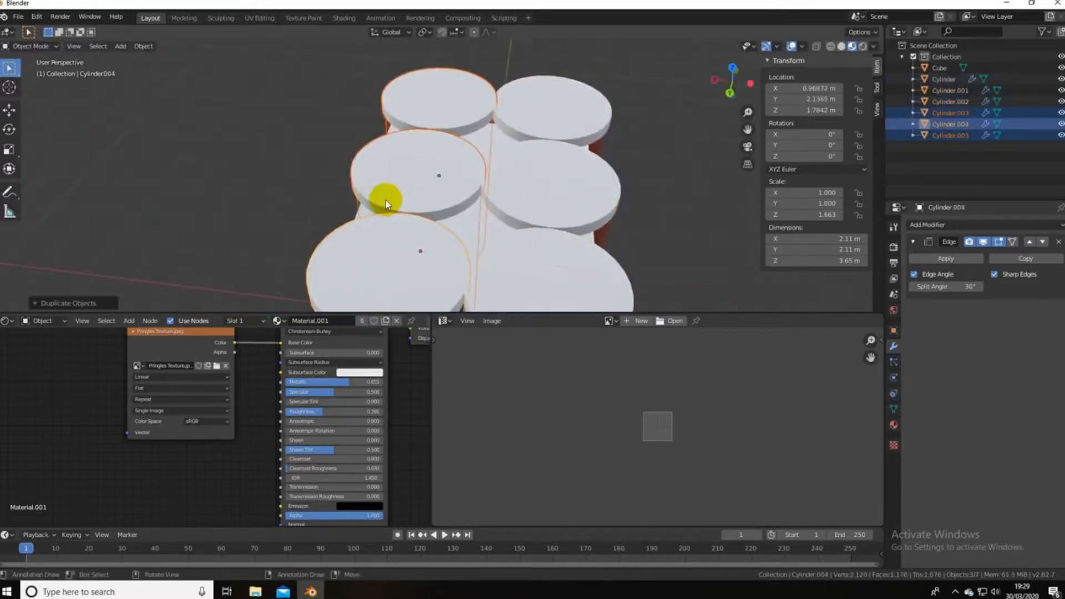
middle_click_drag(373, 204, 449, 163)
key("g")
key("x")
left_click(454, 177)
Duplicate the second row along X and adjust the copy to about X 3.22 m as a third row
scroll(457, 183, "down", 2)
key("shift+d")
key("x")
left_click(424, 212)
key("g")
key("x")
left_click(444, 199)
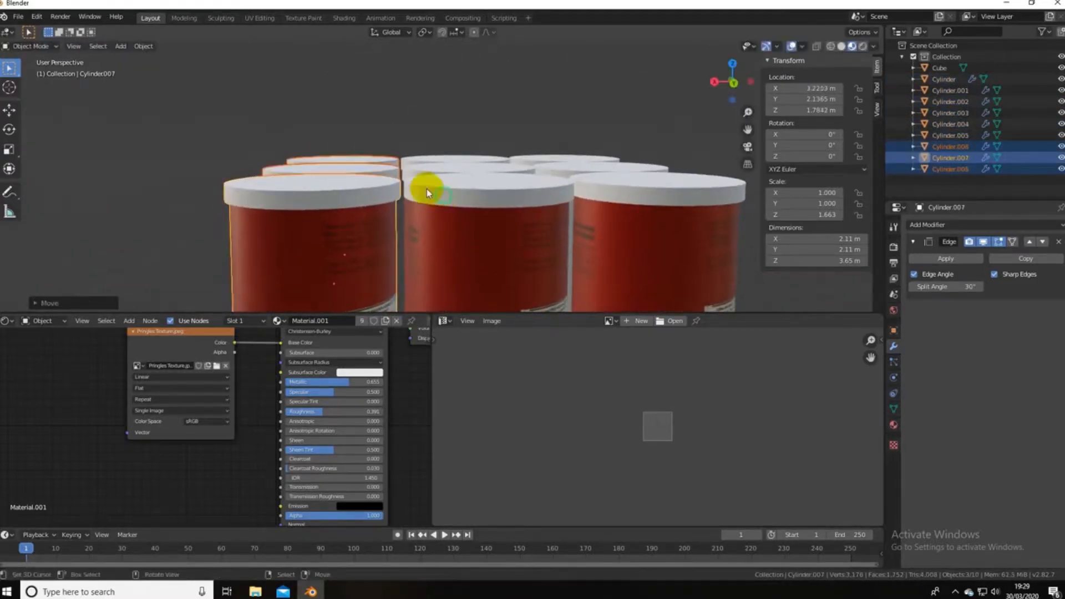
Duplicate the third row along X to add a fourth row of cans
scroll(444, 198, "down", 2)
key("shift+d")
key("x")
left_click(373, 176)
Select all twelve cans and duplicate them upward along Z to stack a second layer on top
middle_click_drag(377, 181, 463, 233)
right_click(452, 236, "shift")
right_click(580, 196, "shift")
right_click(561, 145, "shift")
middle_click_drag(558, 149, 499, 105)
key("shift+d")
key("z")
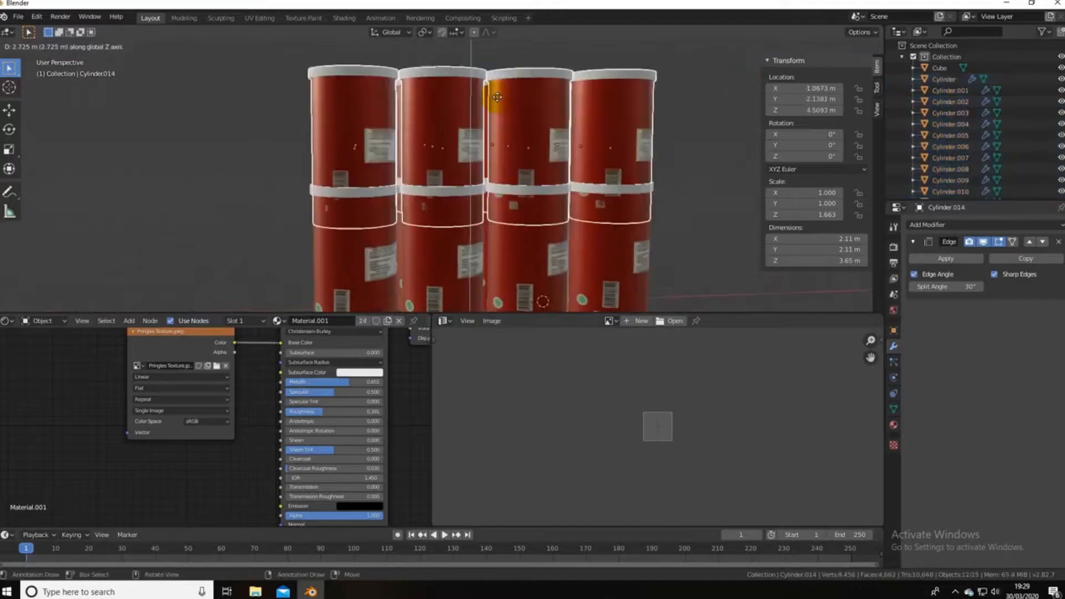
left_click(491, 99)
Scale the cube uniformly to 3.836 in the front view so it covers the height of the can stack
scroll(452, 161, "down", 6)
middle_click_drag(452, 161, 366, 225)
right_click(366, 225)
key("KP_1")
key("s")
left_click(541, 238)
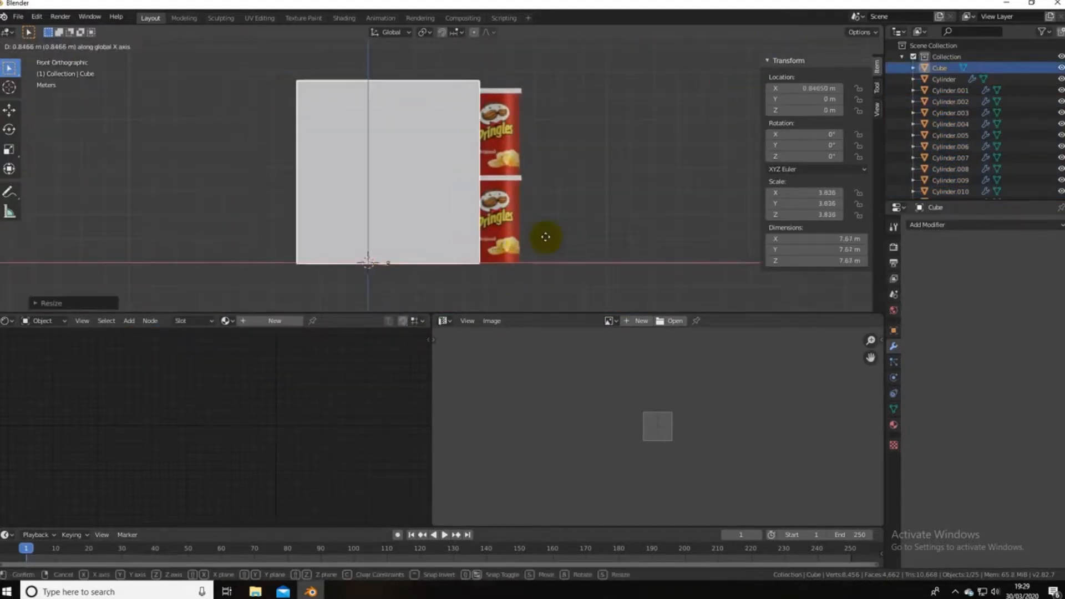
Scale the cube along X to 4.529 and move it to X 2.1565 m so it encloses the cans' width
key("s")
key("x")
left_click(547, 231)
key("shift+z")
key("g")
key("x")
left_click(595, 167)
Scale the cube along Y to 3.408 to fit the stack's depth, and switch the viewport back to Material Preview shading
key("KP_3")
key("s")
key("y")
left_click(625, 167)
middle_click_drag(555, 159, 635, 190)
left_click(853, 47)
Create a new material for the cube and connect an Image Texture node to its Base Color
left_click(894, 426)
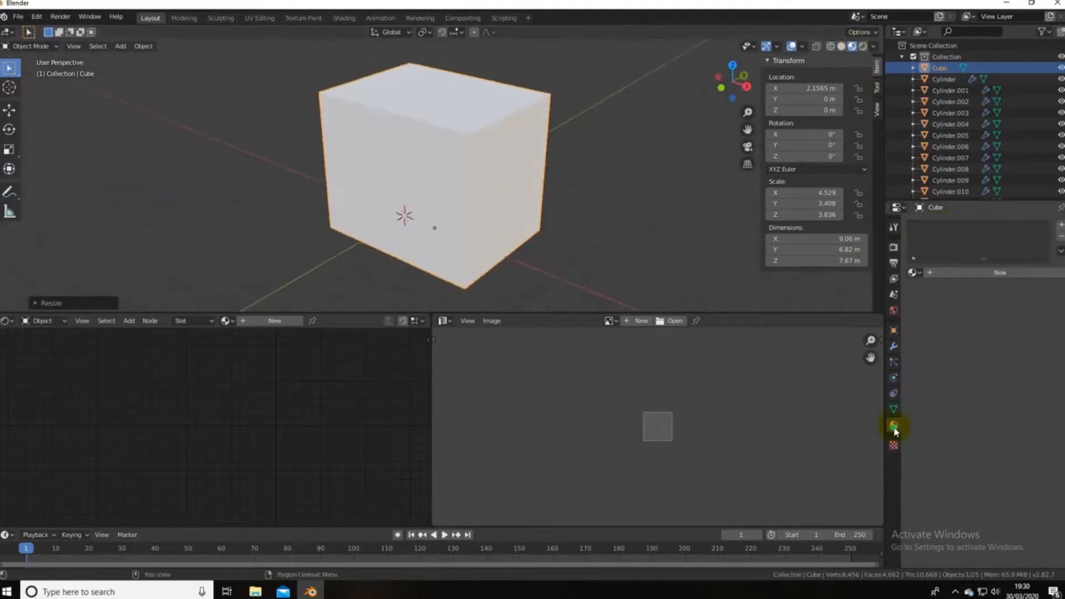
left_click(935, 278)
middle_click_drag(235, 426, 223, 435)
key("shift+a")
mouse_move(142, 468)
left_click(221, 367)
left_click(77, 406)
left_click_drag(182, 421, 244, 398)
Load Pringles Box.png from the Pictures folder into the cube's Image Texture node
left_click(167, 445)
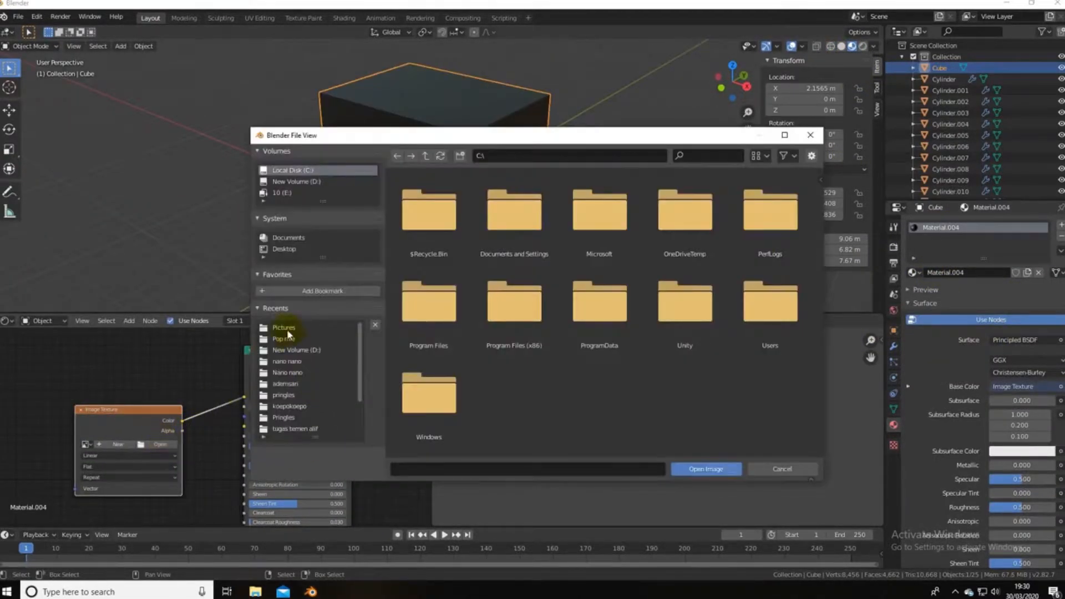
left_click(284, 328)
left_click(772, 217)
left_click(706, 470)
Enter Edit Mode on the cube, unwrap its side faces, and delete one face to open the box
scroll(417, 181, "down", 4)
middle_click_drag(433, 183, 535, 176)
key("Tab")
key("u")
left_click(420, 199)
key("u")
left_click(450, 175)
middle_click_drag(449, 176, 566, 233)
key("x")
left_click(425, 199)
Select the cube's remaining faces and unwrap them for the box image
left_click(454, 164)
key("u")
left_click(453, 164)
left_click(465, 153)
key("u")
left_click(466, 157)
middle_click_drag(466, 157, 468, 181)
left_click(467, 181)
key("Return")
Scale the cube's UV island to fit the NUEVA artwork in Pringles Box.png
key("a")
middle_click_drag(433, 200, 500, 277)
scroll(656, 427, "up", 1)
key("a")
key("s")
left_click(735, 414)
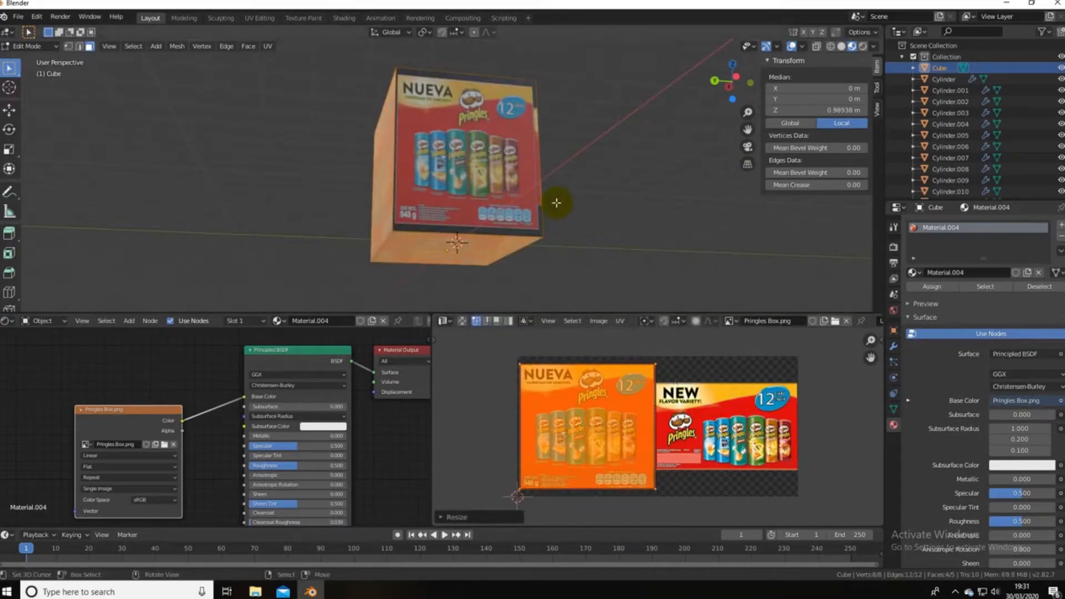
Select another face of the box and scale its UVs along X to fit the artwork
middle_click_drag(557, 202, 563, 256)
left_click(502, 217)
key("s")
key("x")
left_click(726, 472)
middle_click_drag(461, 214, 404, 200)
Open Pringles Box.png again in the Image Texture node
left_click(164, 444)
double_click(774, 224)
scroll(482, 192, "down", 2)
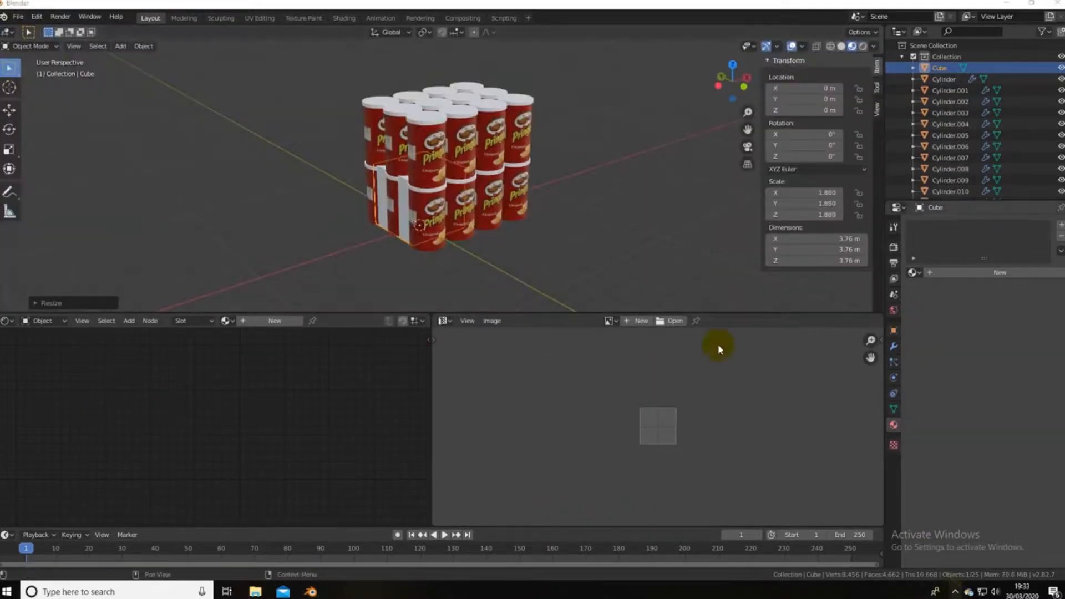
Create a new material for the new cube and link an added Image Texture node to its Base Color
left_click(1000, 273)
key("shift+a")
mouse_move(133, 447)
left_click(220, 349)
left_click(79, 394)
left_click_drag(185, 407, 244, 397)
Load Pringles Box.png from the Pictures folder into the new Image Texture node
left_click(163, 431)
left_click(284, 328)
double_click(763, 221)
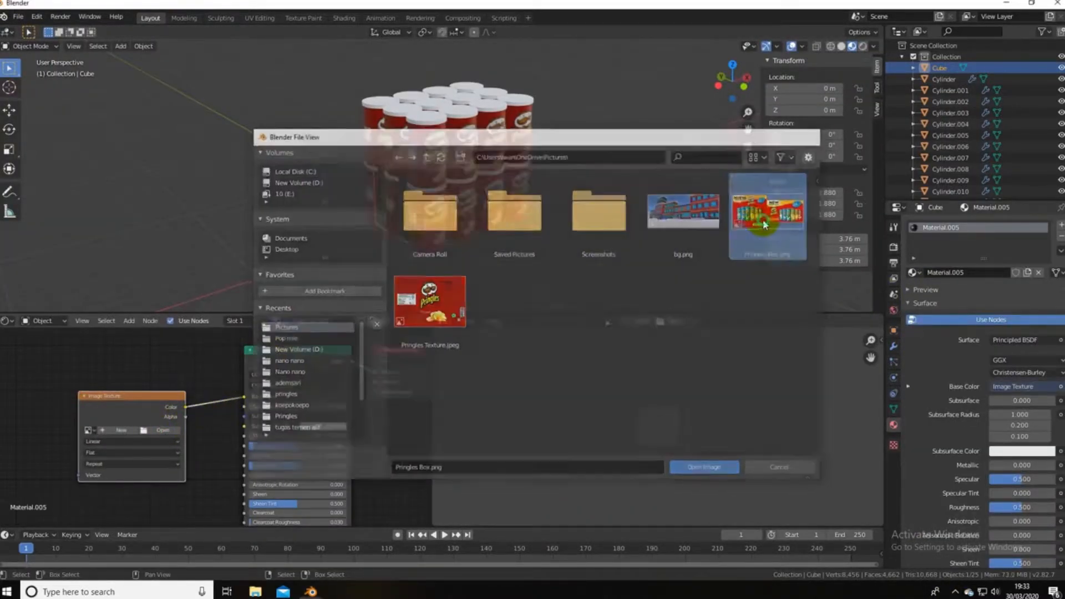
Scale the cube uniformly to 3.802 in the front view and move it along X to 2.0995 m
key("s")
left_click(554, 210)
key("KP_1")
key("s")
left_click(541, 190)
key("g")
key("x")
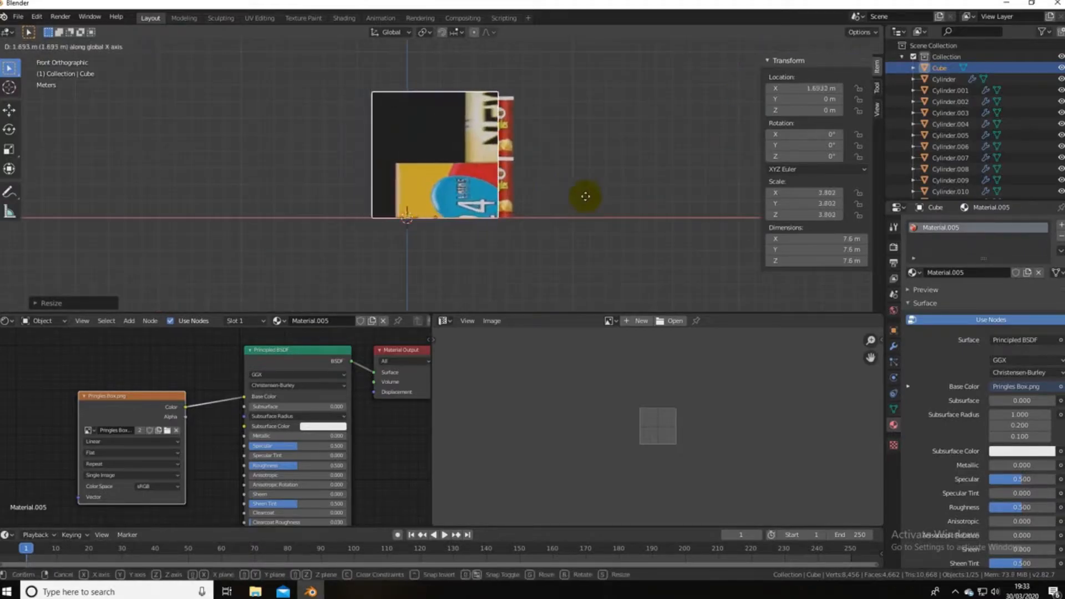
left_click(573, 190)
Switch to wireframe and scale the cube to 4.507 along X and 3.294 along Y so it encloses the cans
key("s")
key("x")
key("z")
key("KP_3")
key("s")
key("y")
left_click(536, 137)
Enter Edit Mode on the resized cube and unwrap two of its faces
key("KP_1")
scroll(621, 165, "down", 3)
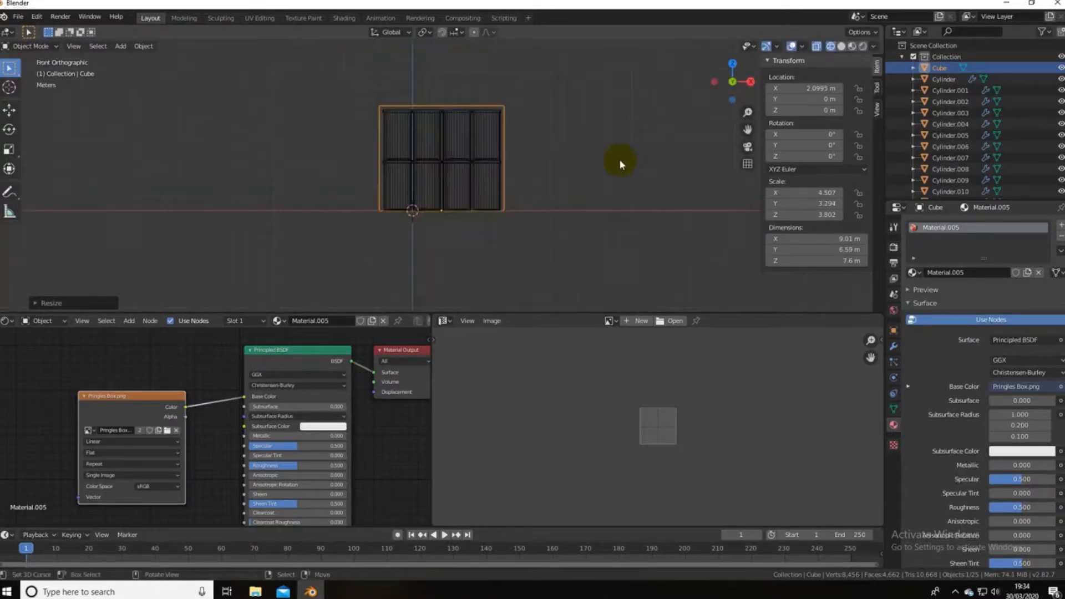
key("Tab")
middle_click_drag(562, 195, 532, 130)
left_click(474, 147)
key("u")
left_click(473, 149)
left_click(441, 173)
key("u")
left_click(441, 173)
Delete the cube's side face so the cans inside are exposed
left_click(483, 194)
key("x")
left_click(492, 203)
Select the box's printed faces and scale their UVs, overall and along X, to fit the NUEVA artwork
left_click(460, 178)
left_click(502, 128, "shift")
key("a")
key("a")
key("s")
left_click(658, 363)
key("s")
key("x")
left_click(656, 358)
key("s")
key("x")
left_click(701, 414)
Select another face, rotate its UVs 90 degrees, and scale them along Y and X to fit the box image
left_click(494, 197)
middle_click_drag(555, 222, 408, 183)
key("r")
key("9")
key("0")
key("Return")
key("s")
key("y")
left_click(587, 341)
key("s")
key("x")
left_click(665, 355)
Leave Edit Mode, add a Solidify modifier to the cube to thicken its walls, and apply it
key("Tab")
middle_click_drag(673, 195, 471, 189)
left_click(893, 346)
left_click(976, 225)
left_click(855, 400)
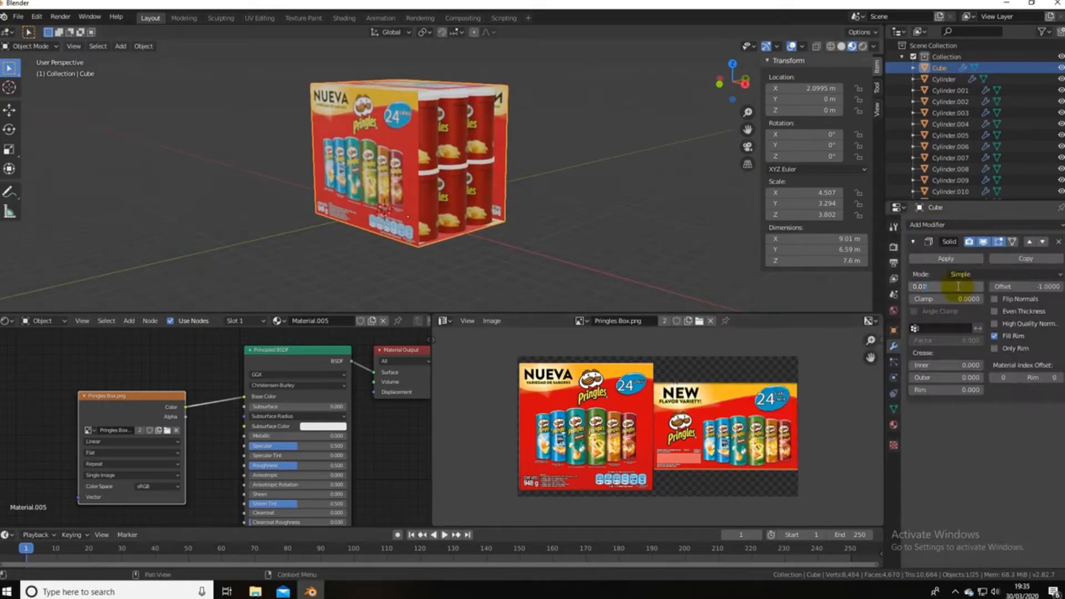
left_click(941, 258)
Select the box's inner faces in Edit Mode, add a second material slot, and assign it to them
key("Tab")
middle_click_drag(532, 172, 443, 214)
left_click(424, 166)
left_click(136, 131, "shift")
left_click(893, 425)
left_click(1060, 225)
left_click(937, 311)
key("Tab")
scroll(547, 244, "down", 2)
left_click(572, 241)
middle_click_drag(571, 241, 428, 145)
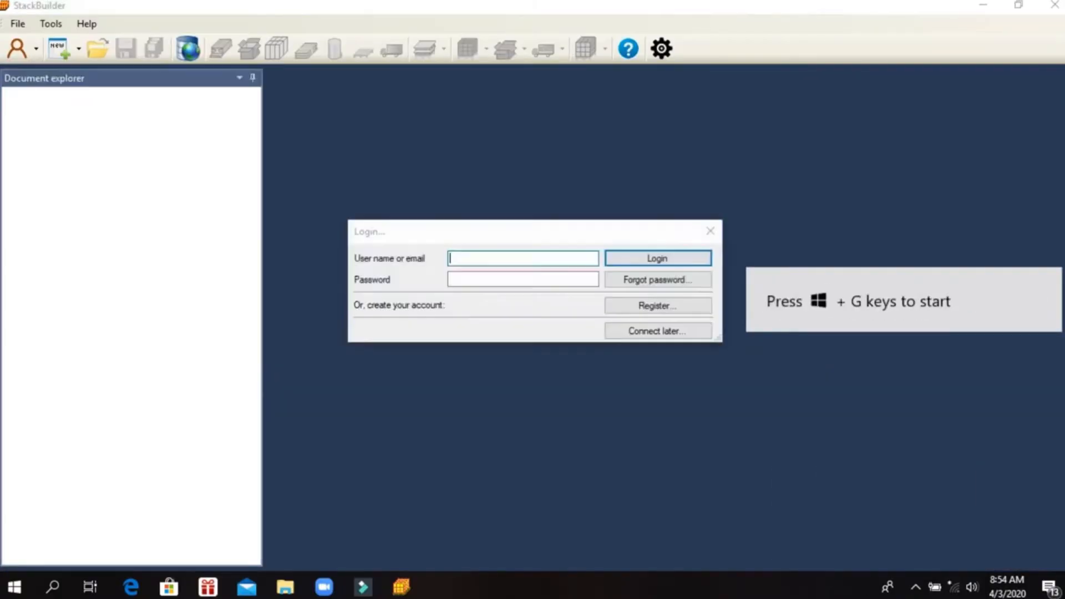
Switch to StackBuilder, dismiss the login, and create a document named kemasan distribusi with a Pringles packaging description and the author's name
left_click(711, 230)
left_click(60, 49)
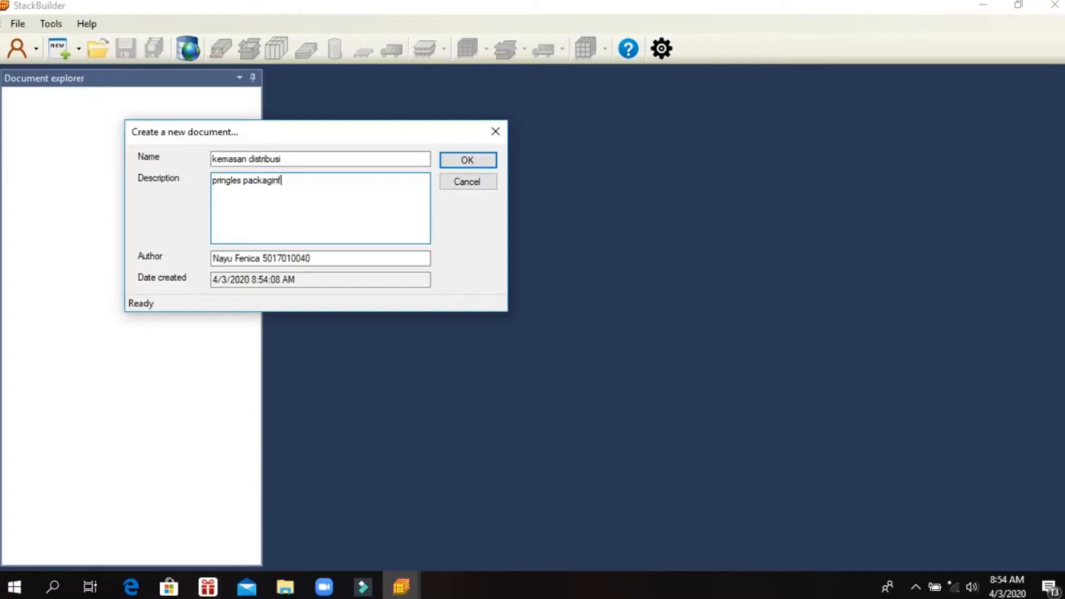
key("Return")
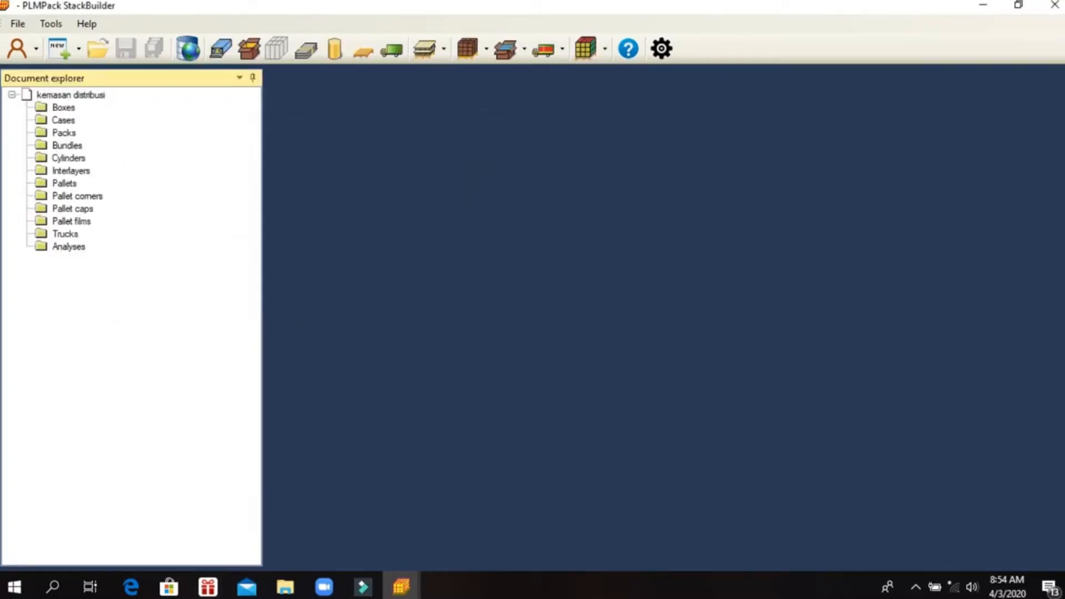
Add a case named kemasan sekunder with outer dimensions 286 × 216 × 206 mm and a weight of 1.008 kg
left_click(249, 49)
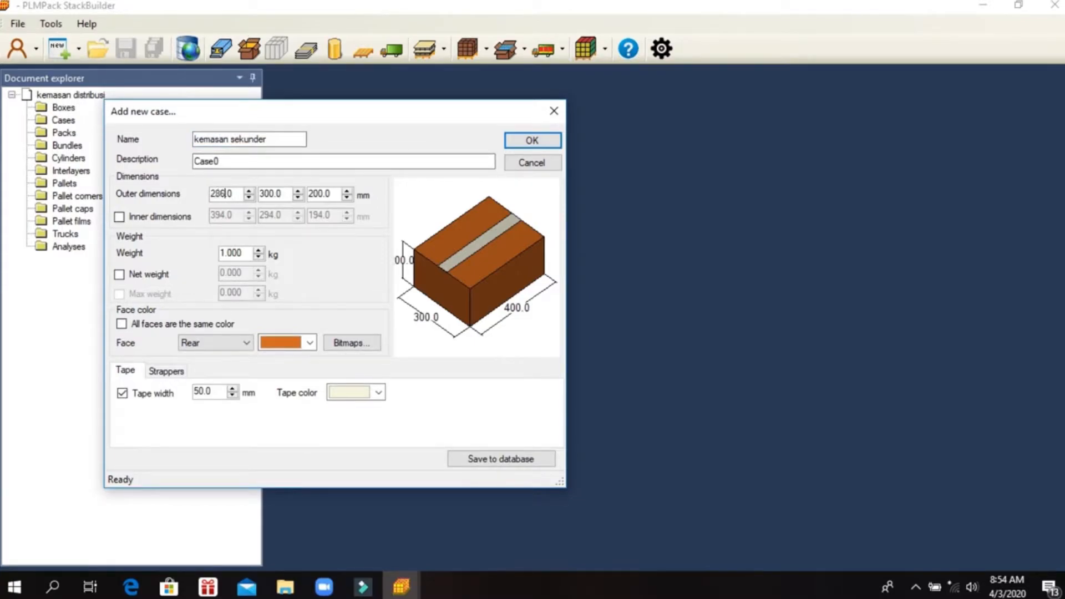
left_click(270, 194)
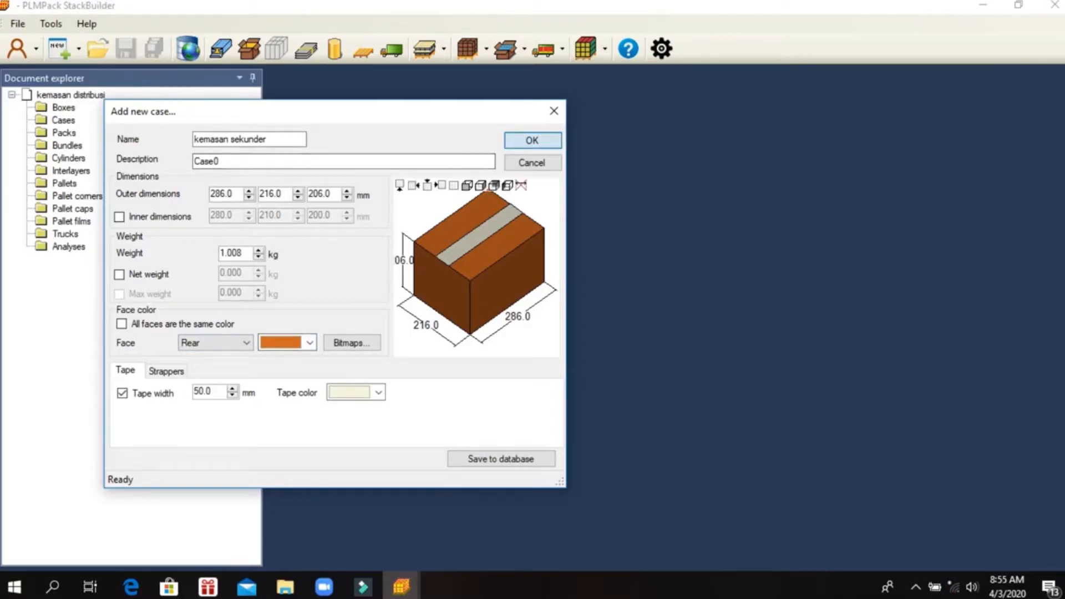
key("Return")
Define a cylinder with a 70 mm outer diameter, 100 mm height, and a red outer wall
left_click(335, 49)
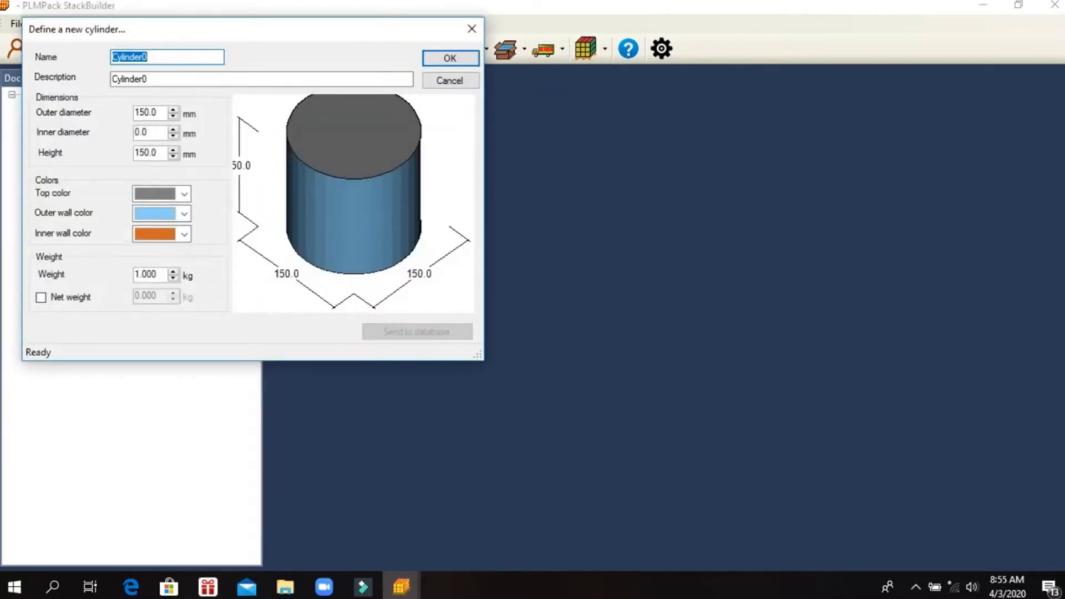
left_click(144, 153)
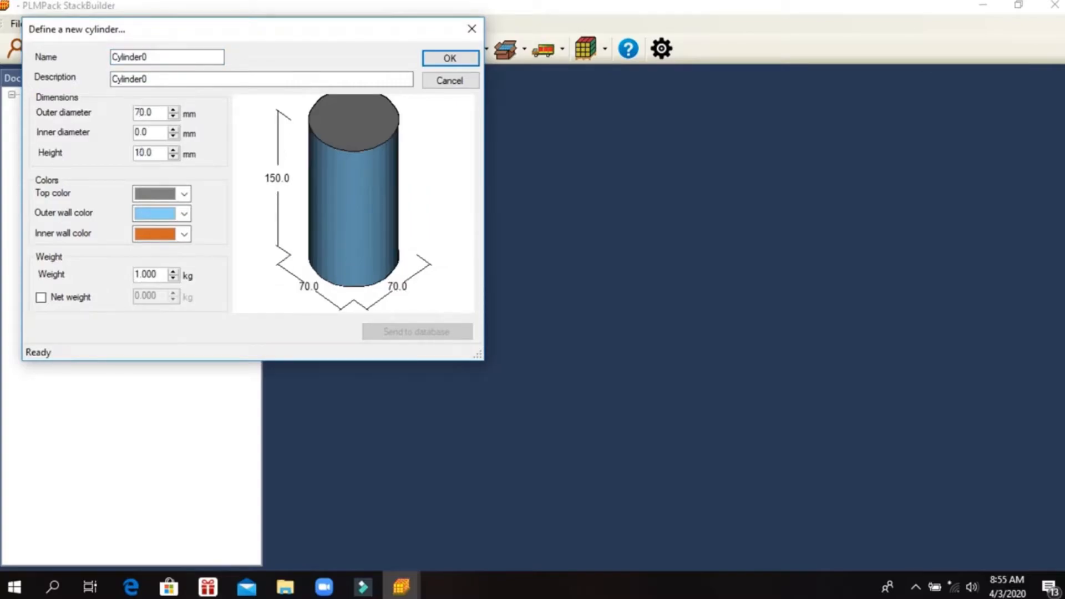
type("0")
left_click(184, 214)
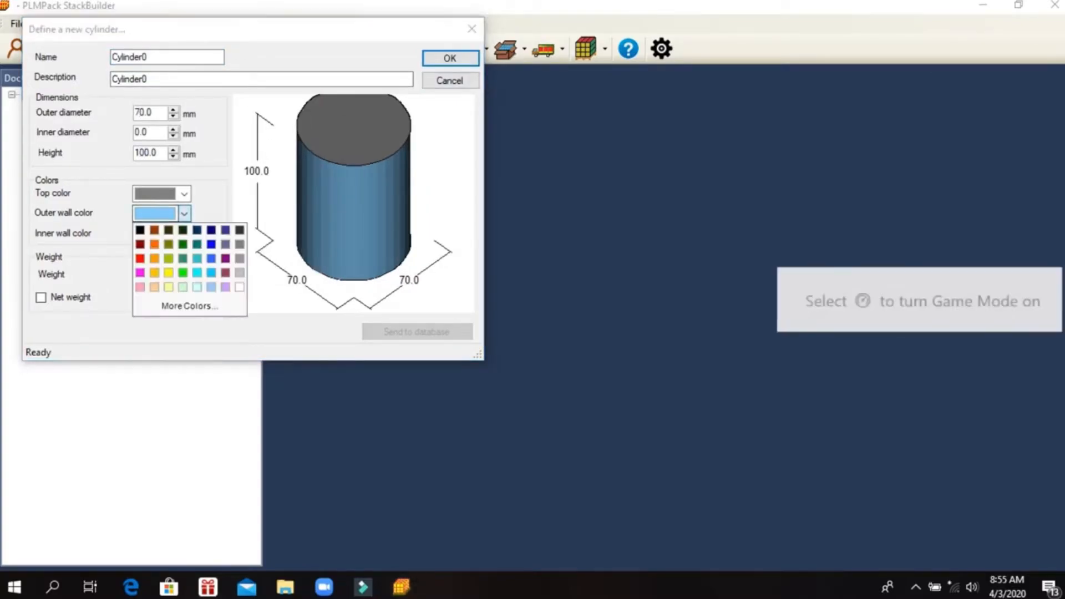
left_click(140, 259)
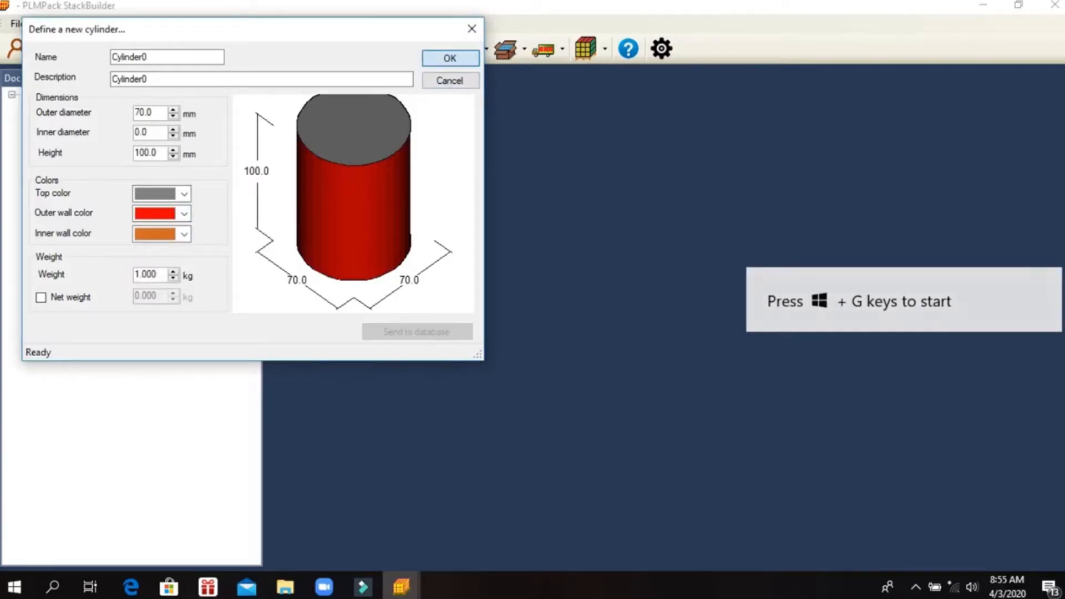
key("Return")
Create a UK Standard pallet in pale yellow and add a truck with its default settings
left_click(363, 49)
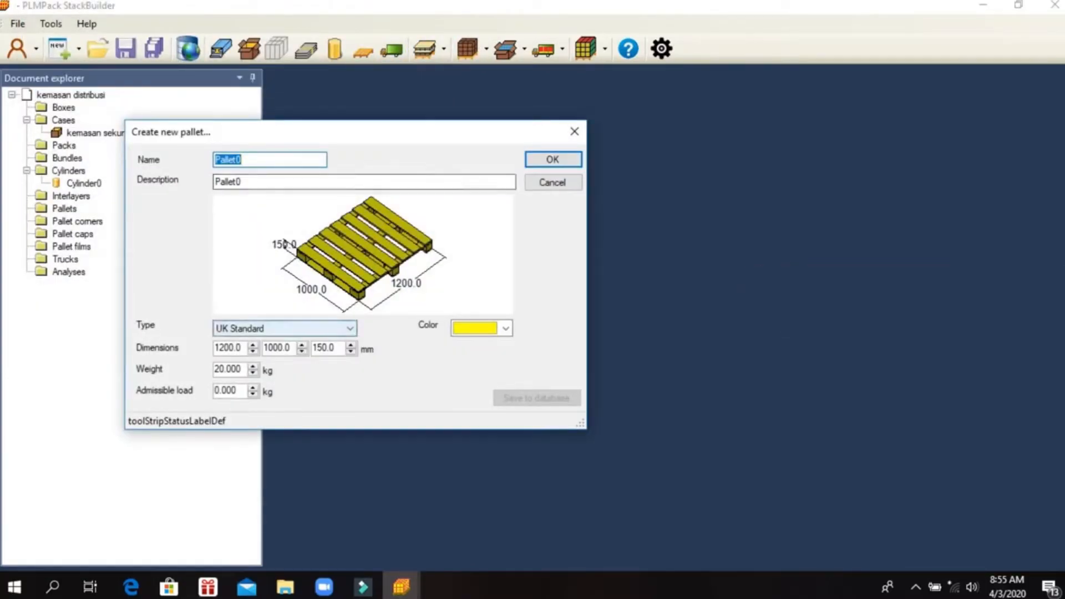
left_click(349, 328)
left_click(277, 354)
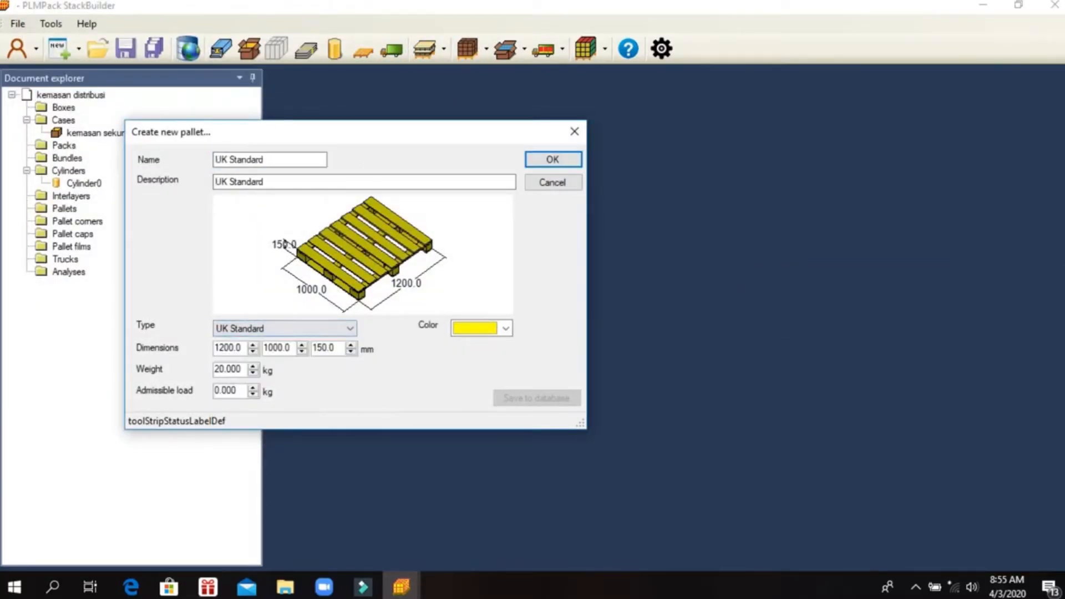
left_click(505, 328)
left_click(488, 400)
key("Return")
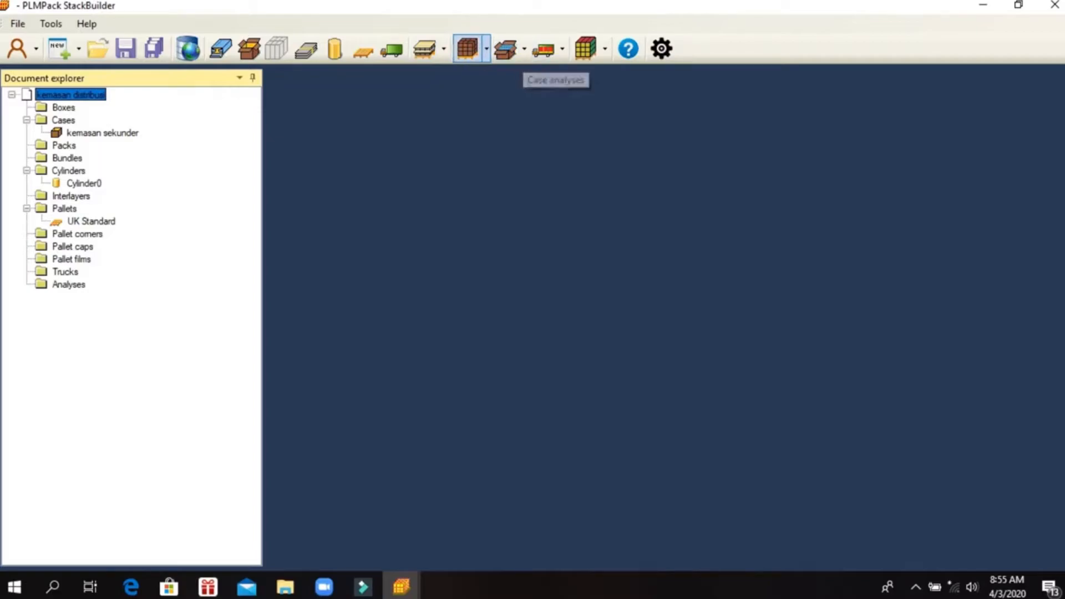
left_click(391, 50)
key("Return")
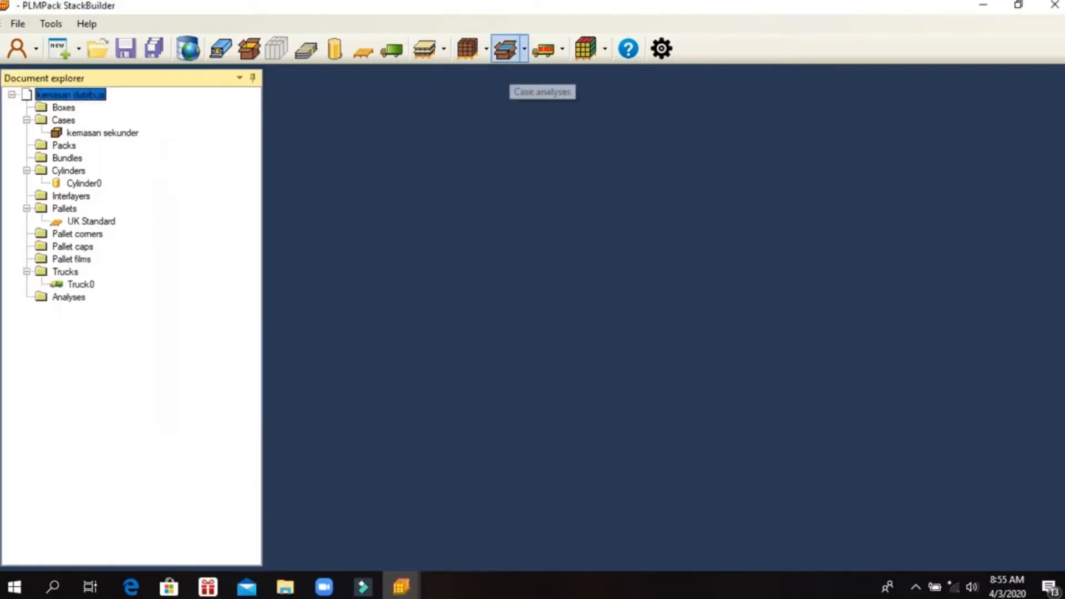
Create a cylinder/case analysis named susunan silinder that packs Cylinder0 into kemasan sekunder with the aligned 12*2 layer
left_click(510, 51)
left_click(560, 108)
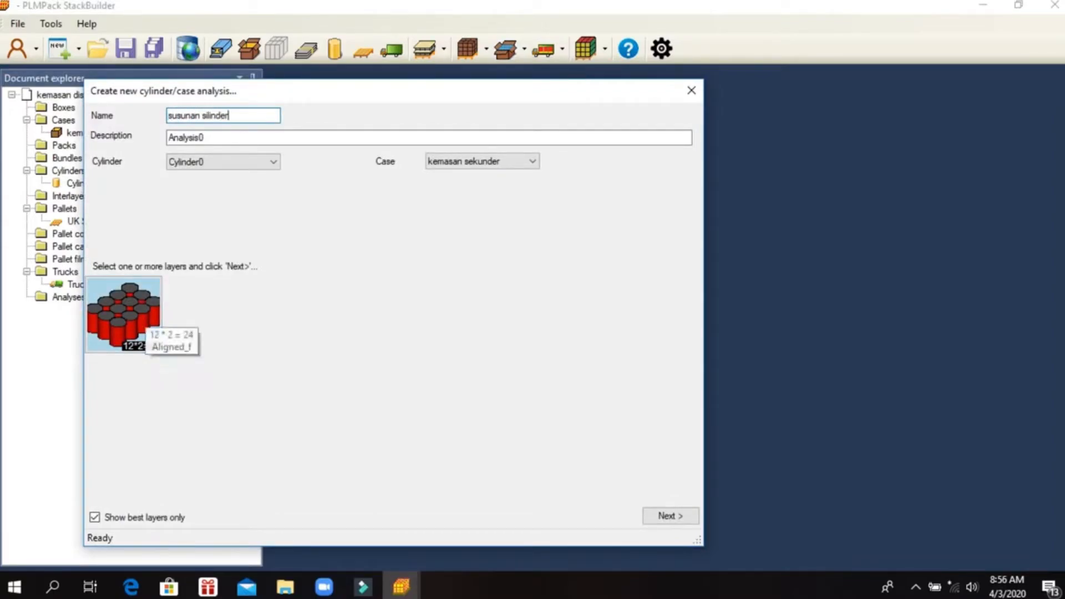
left_click(95, 517)
left_click(94, 518)
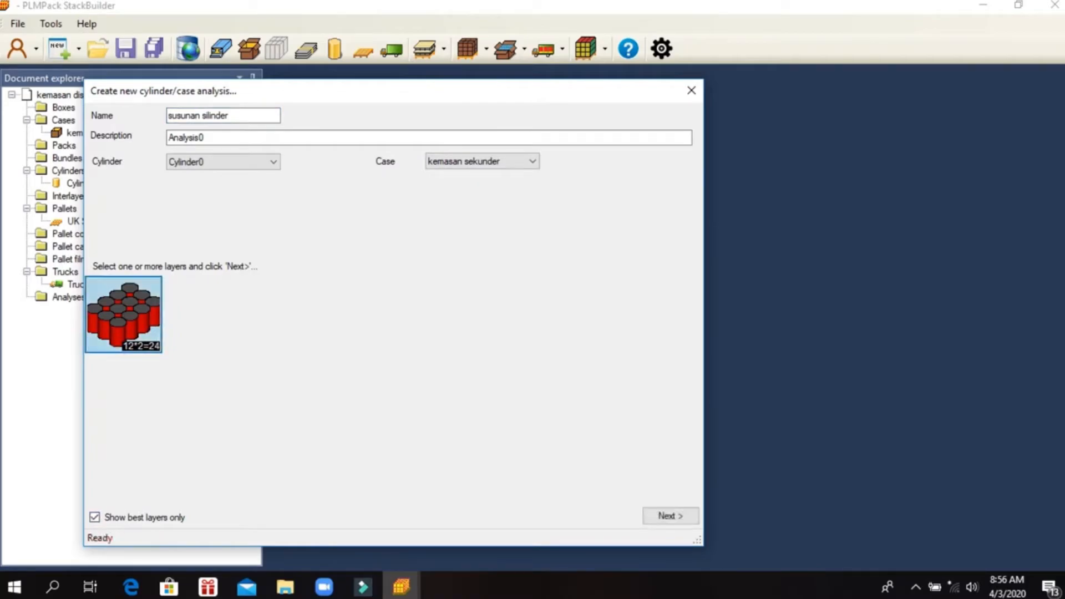
left_click(670, 516)
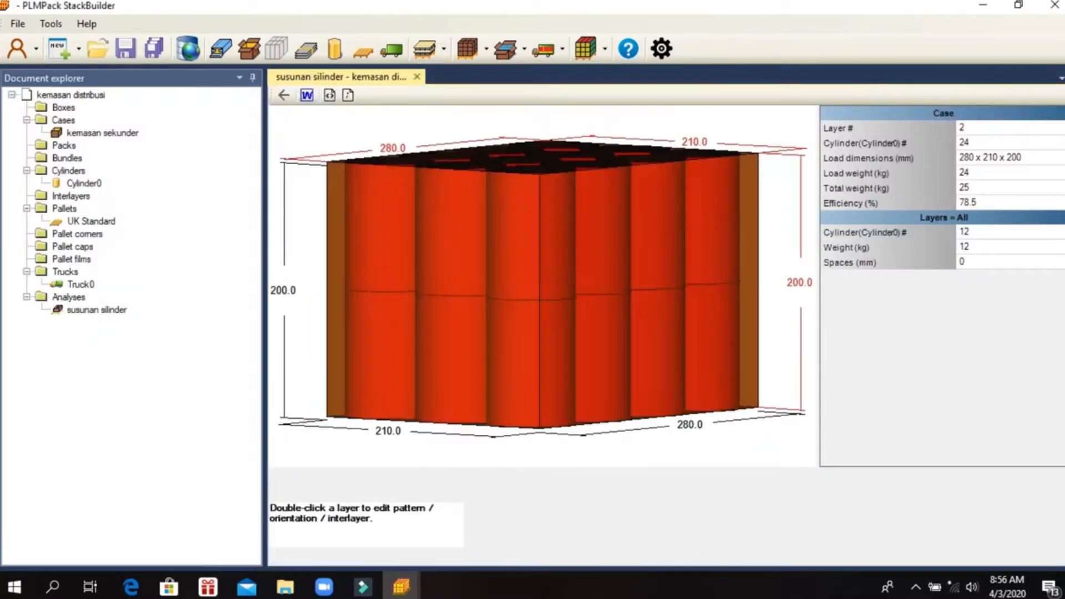
left_click_drag(527, 233, 538, 261)
Create a case/pallet analysis of kemasan sekunder on the UK Standard pallet, Z orientation only, 1700 mm maximum height, first 17*7 layer
left_click(486, 49)
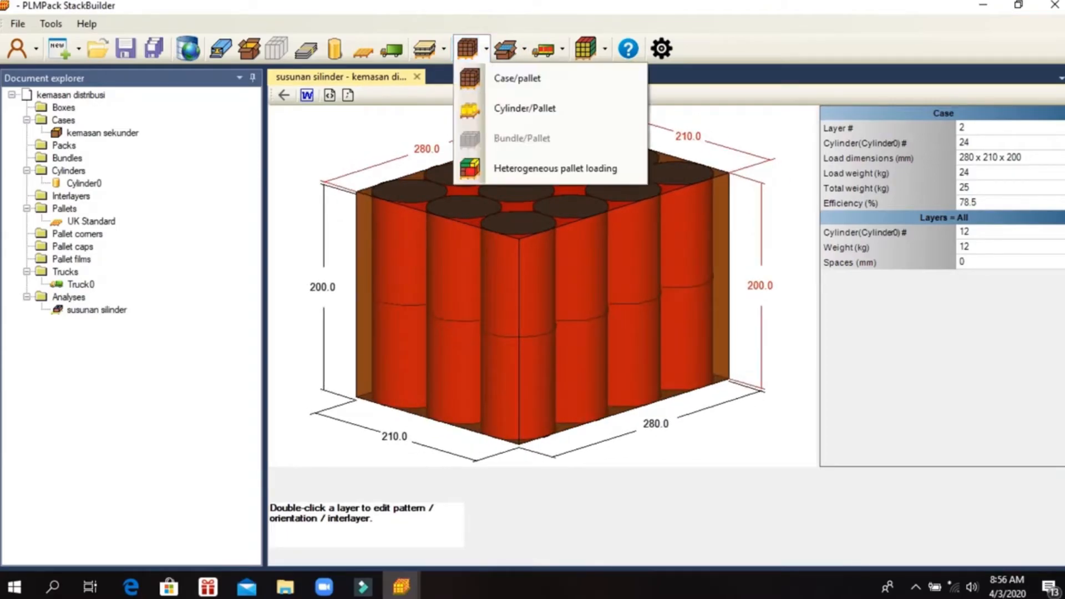
left_click(516, 79)
left_click(115, 275)
left_click(190, 275)
left_click(115, 274)
left_click(190, 274)
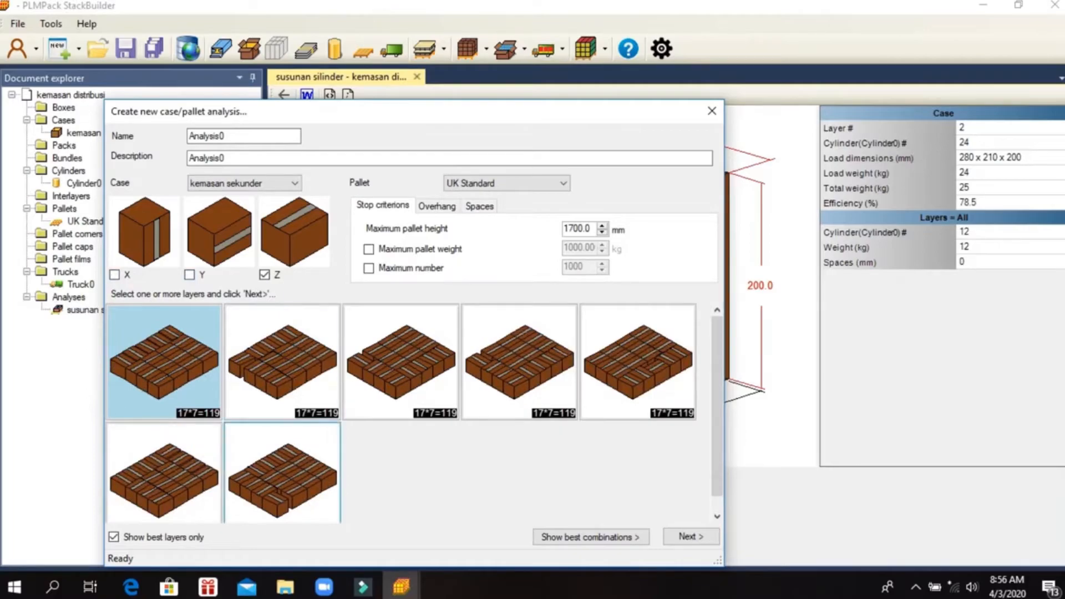
left_click(114, 537)
left_click(114, 537)
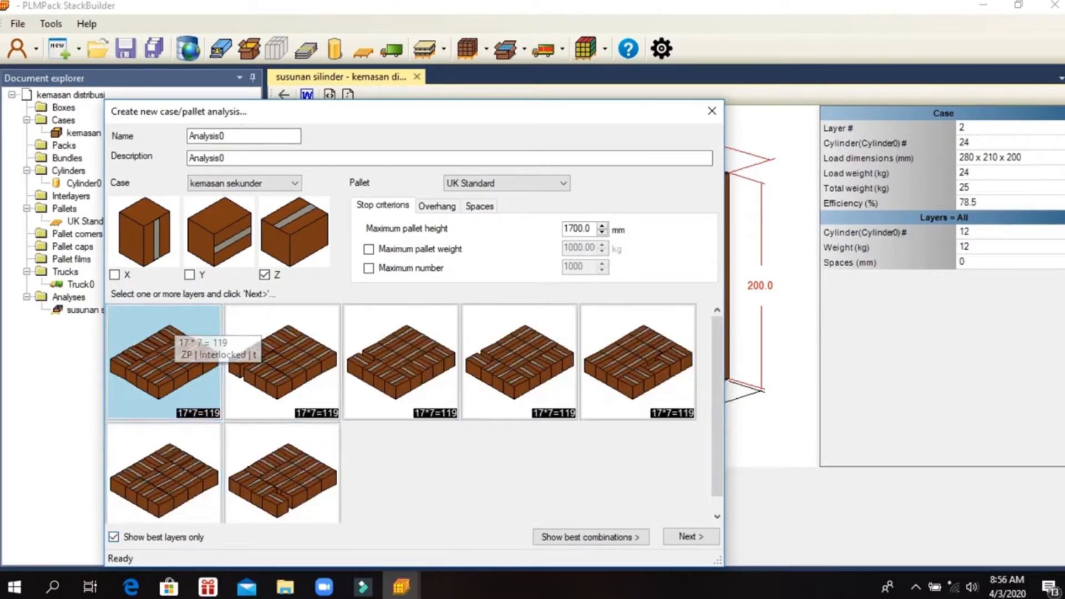
left_click(691, 537)
mouse_move(599, 300)
left_mouse_down()
mouse_move(505, 272)
mouse_move(422, 266)
mouse_move(500, 239)
mouse_move(544, 242)
mouse_move(588, 333)
mouse_move(621, 305)
mouse_move(594, 317)
left_mouse_up()
Create a pallet/truck analysis that loads the Analysis0 pallets into Truck0, using the third 26*1 layer pattern with multiple layers allowed
left_click(562, 50)
left_click(562, 50)
left_click(562, 50)
left_click(593, 78)
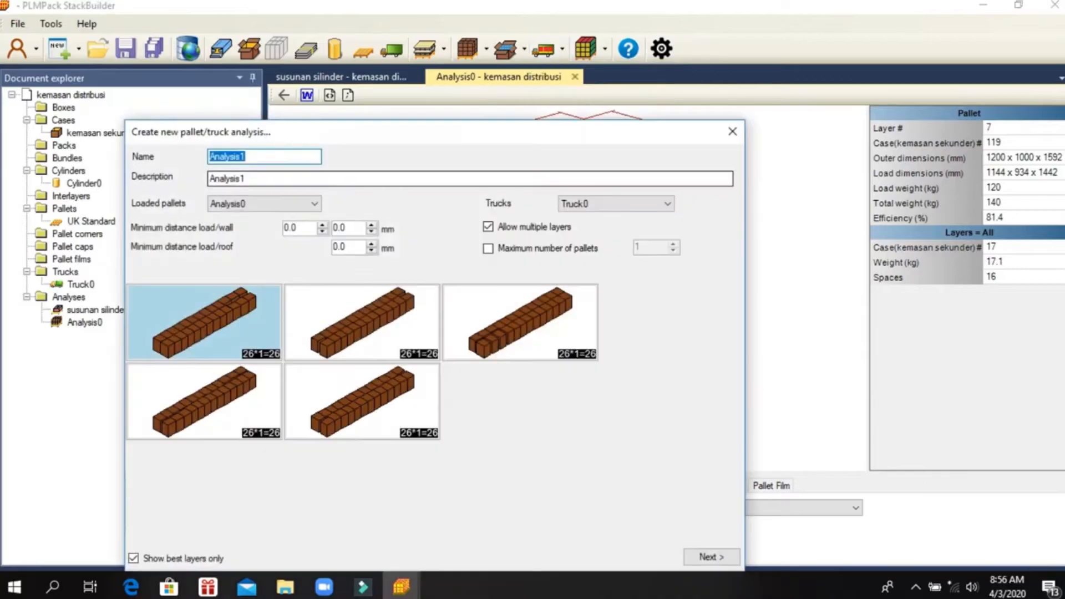
left_click(133, 558)
left_click(134, 558)
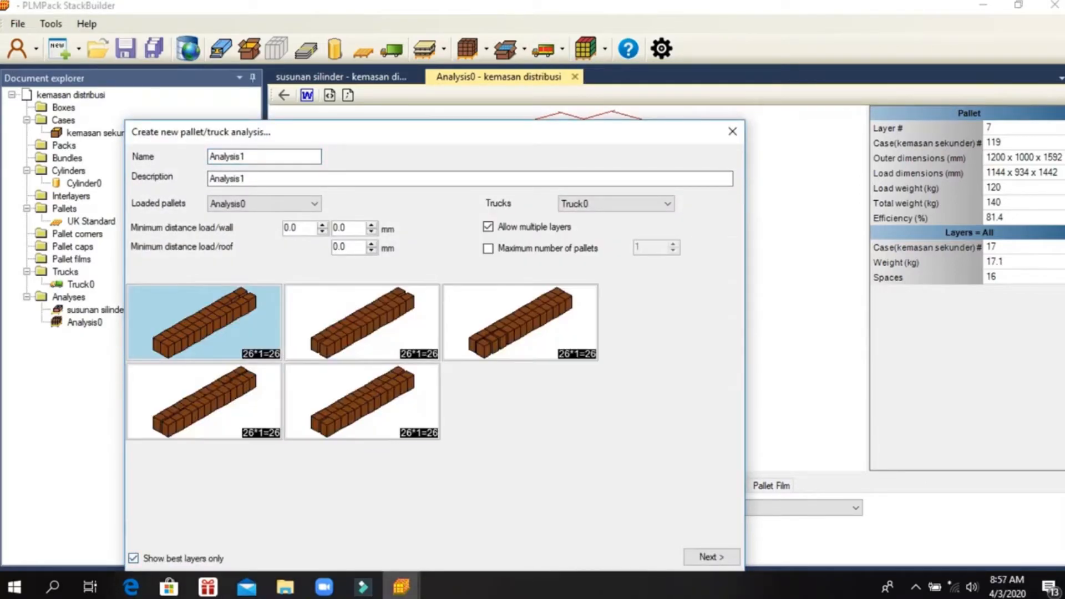
left_click(505, 339)
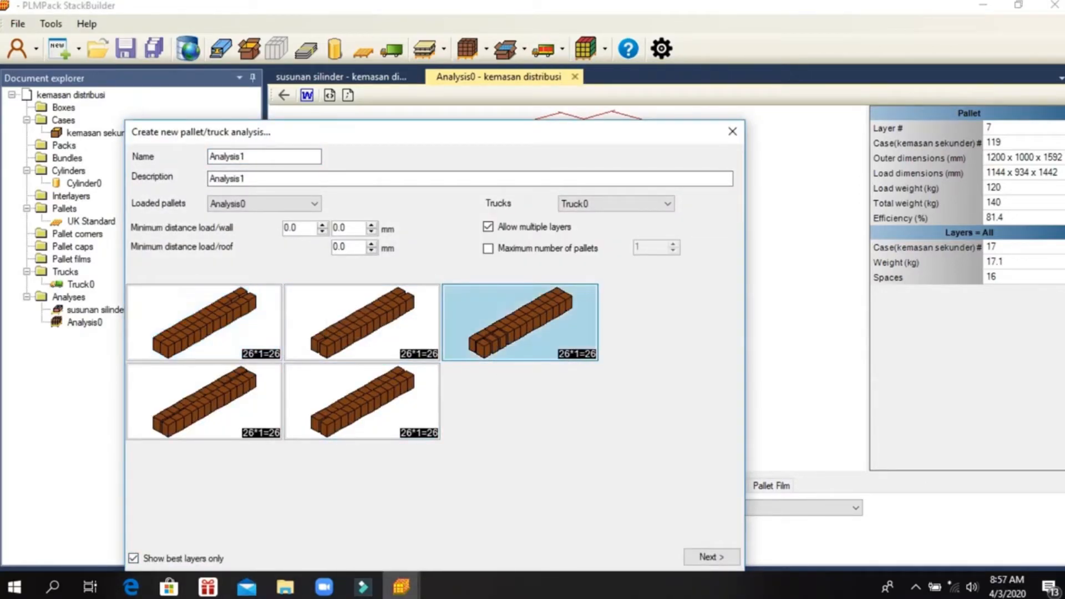
left_click(712, 557)
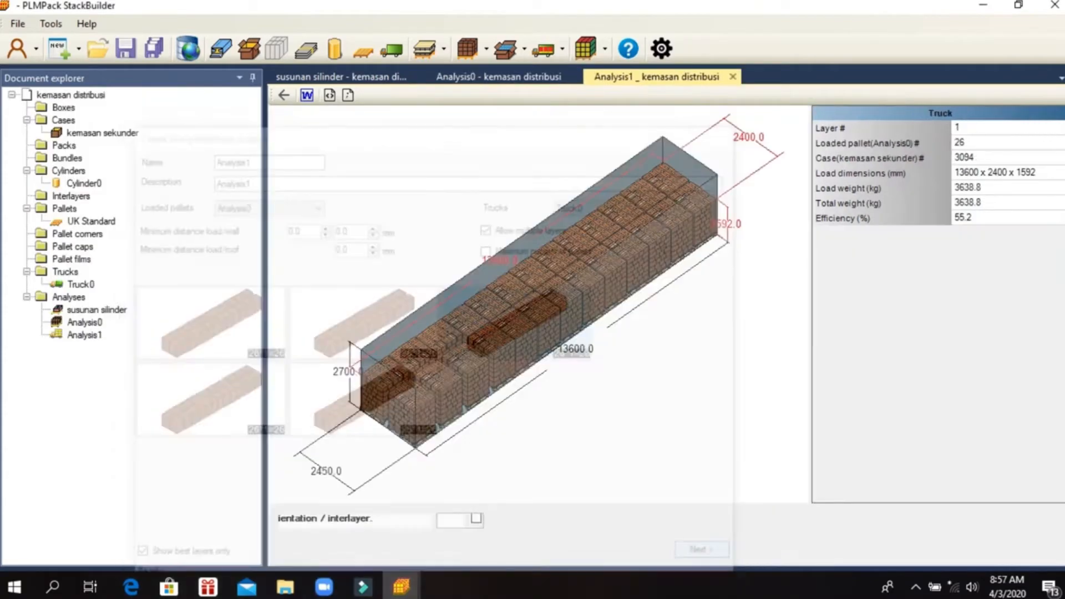
Examine the truck loading, the cylinder arrangement in the case and the pallet analysis in their 3D views
left_click_drag(555, 322, 621, 333)
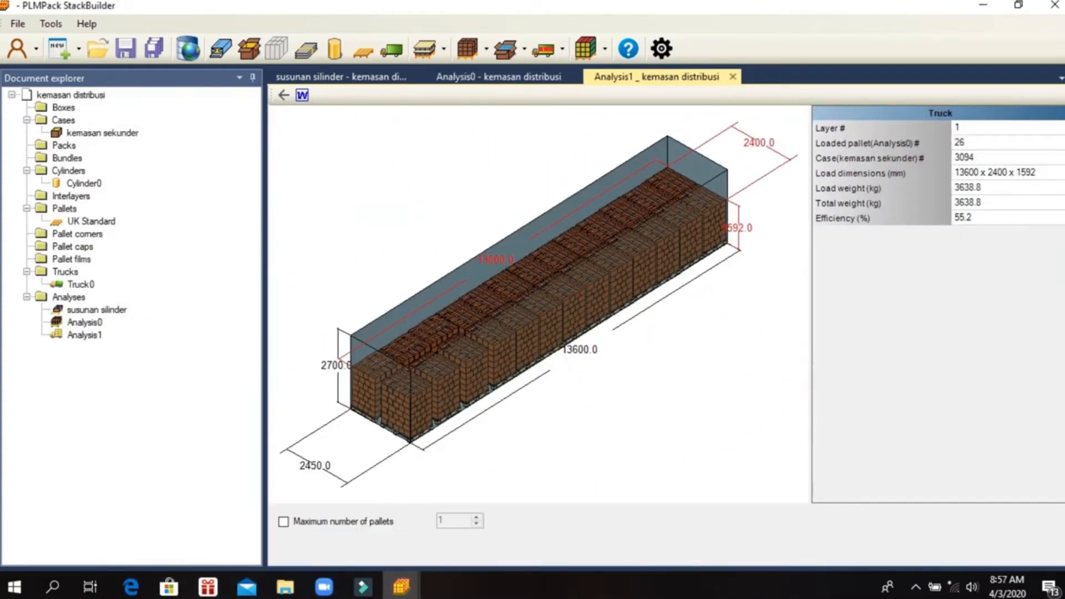
left_click(341, 77)
left_click_drag(500, 310, 411, 300)
left_click(498, 77)
left_click(85, 335)
left_click_drag(511, 310, 411, 338)
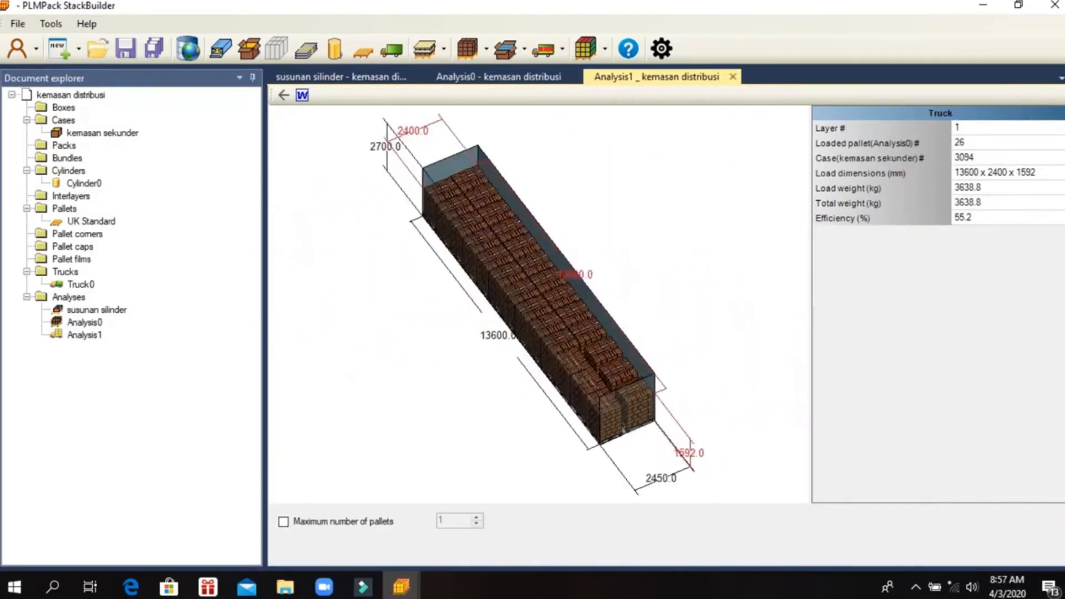